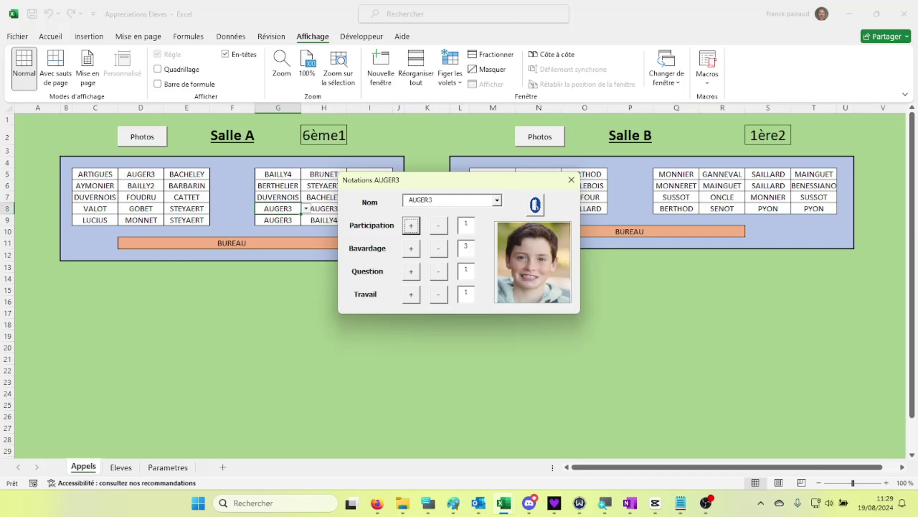
Close the open rating form and show all classes in the Eleves table by clearing the Classe column's filter restriction.
left_click(535, 205)
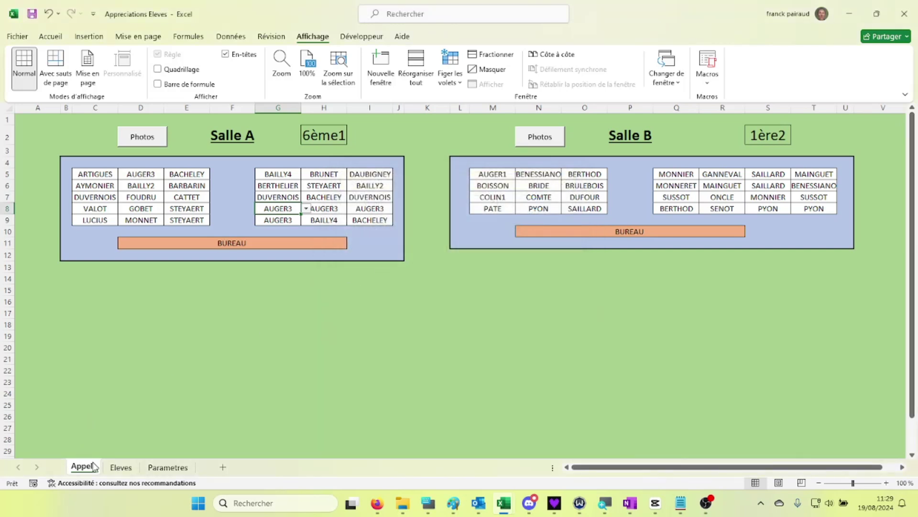
left_click(122, 467)
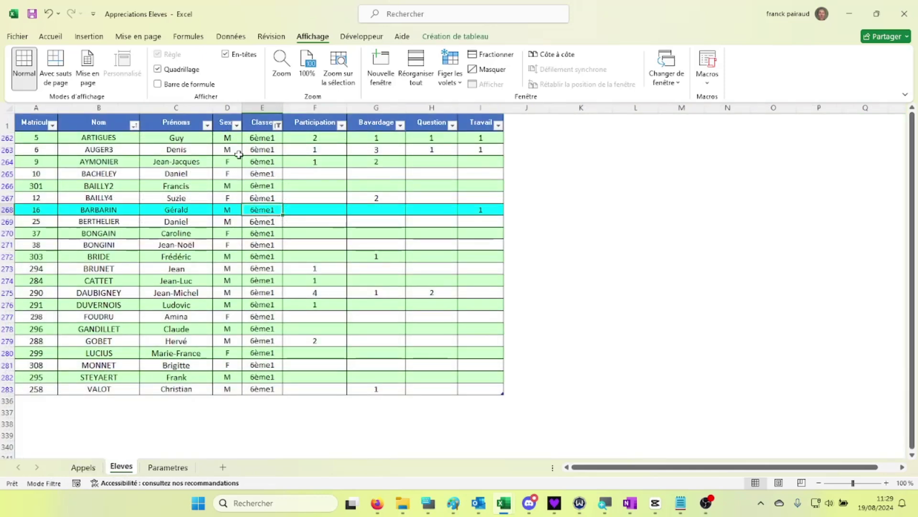
left_click(278, 125)
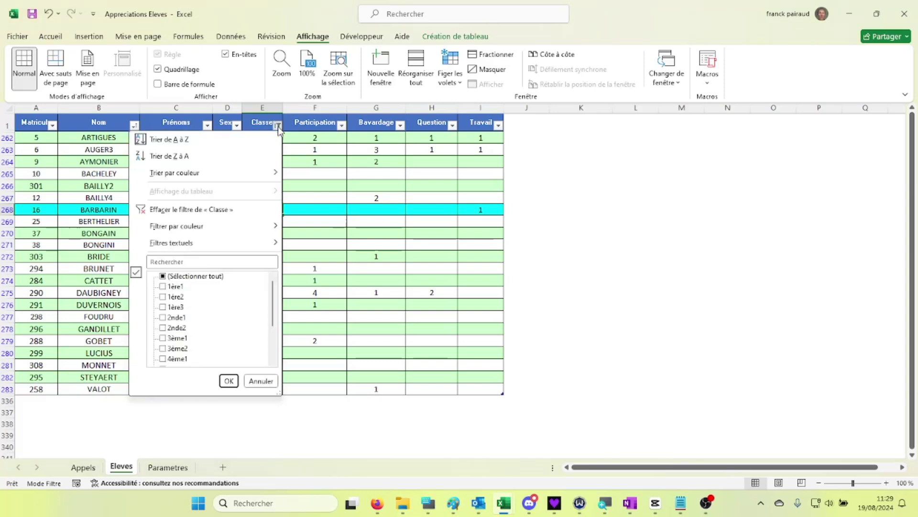
left_click(163, 277)
left_click(229, 381)
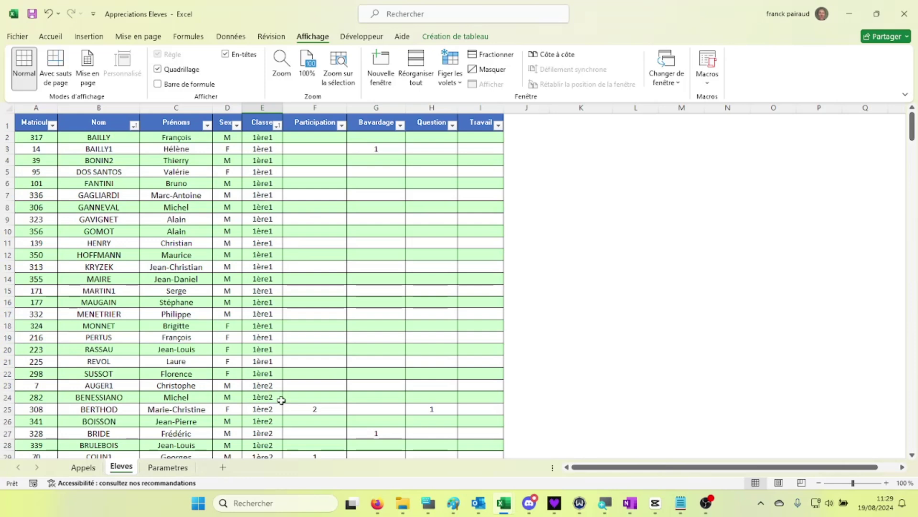
scroll(281, 400, "down", 5)
scroll(281, 399, "up", 6)
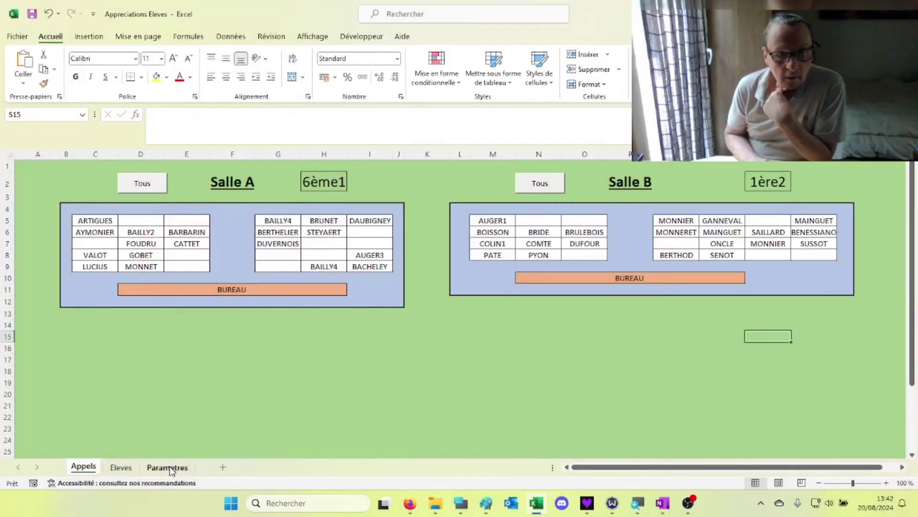
Review the lists on the Parametres sheet and the student choices for empty seat E8 on the Appels sheet.
left_click(172, 470)
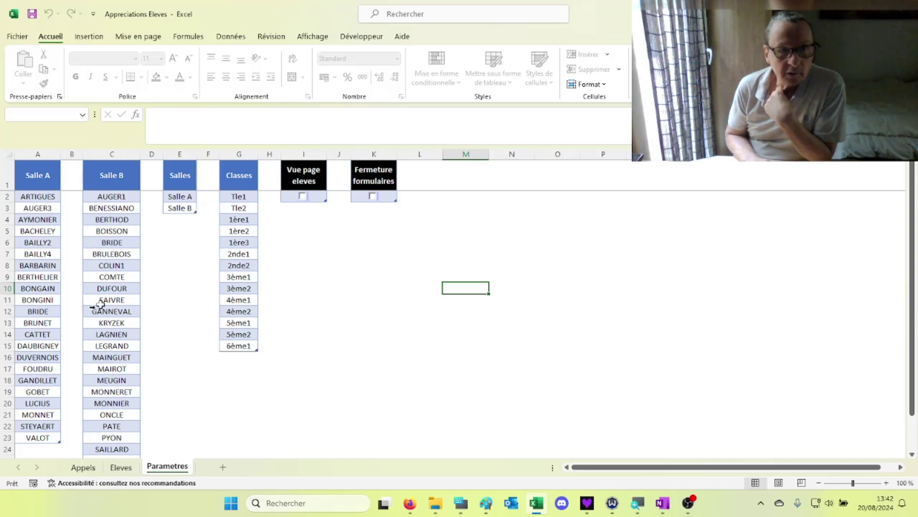
left_click(84, 468)
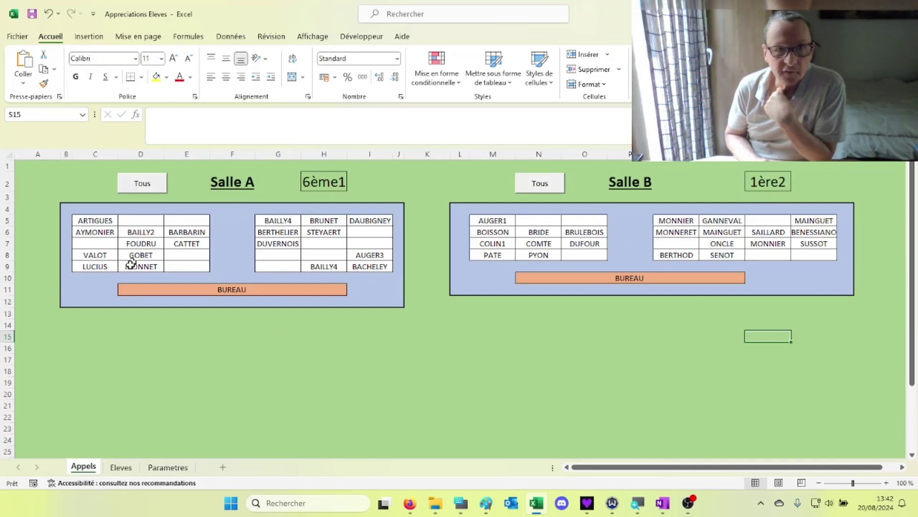
left_click(189, 255)
left_click(215, 257)
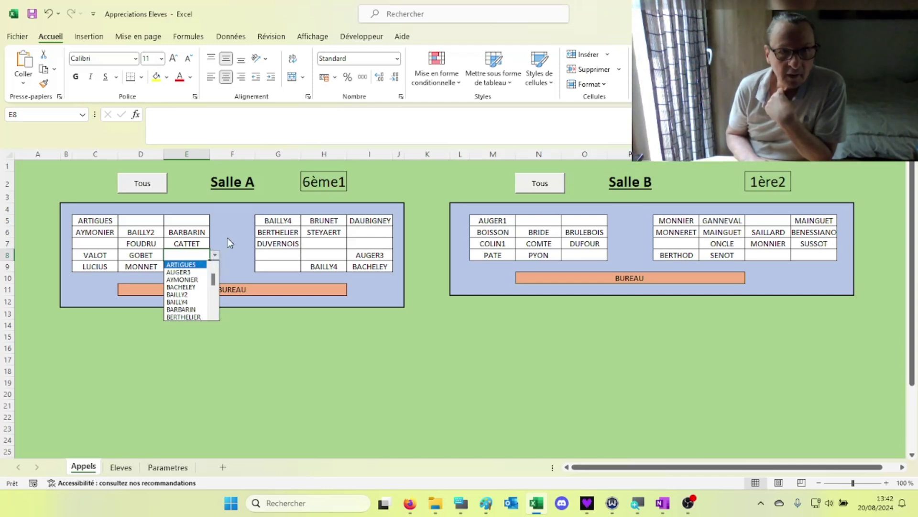
left_click(215, 255)
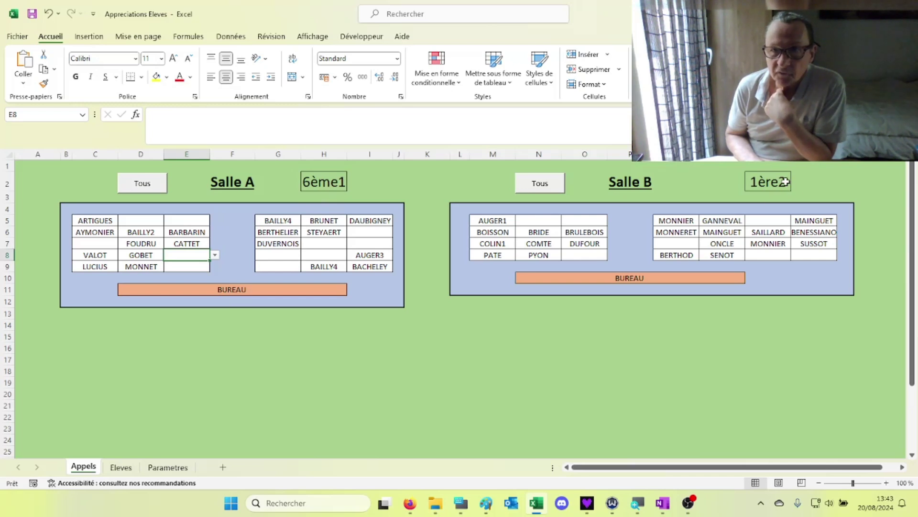
Test the rating form of the student in seat D7 by raising and lowering Bavardage and trying to make Question negative.
left_click(146, 244)
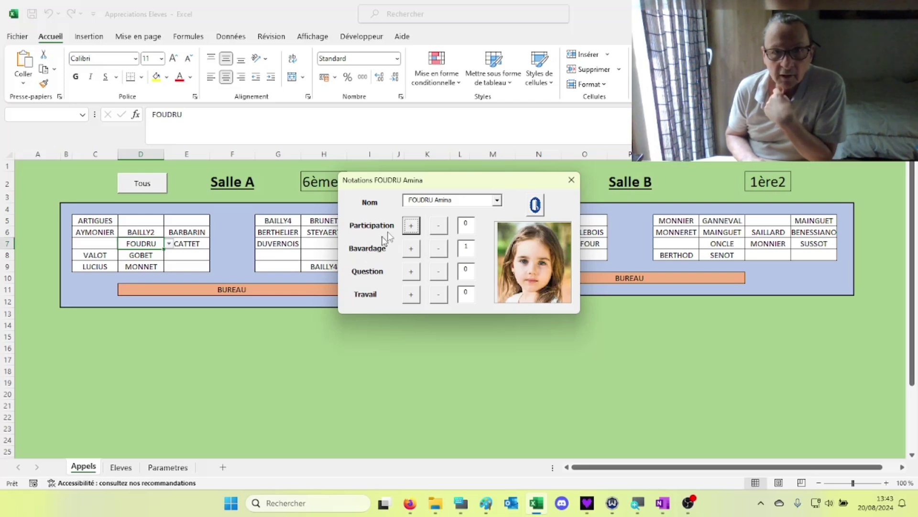
left_click(411, 248)
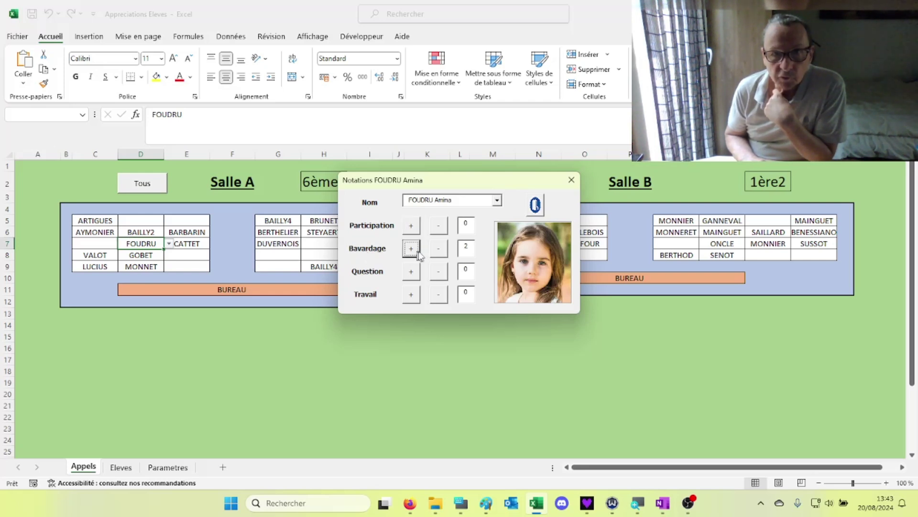
left_click(439, 250)
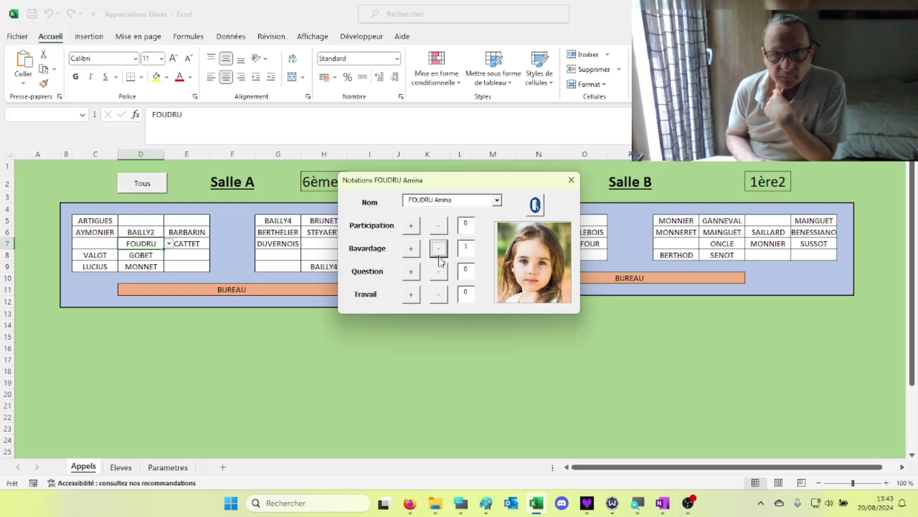
left_click(439, 270)
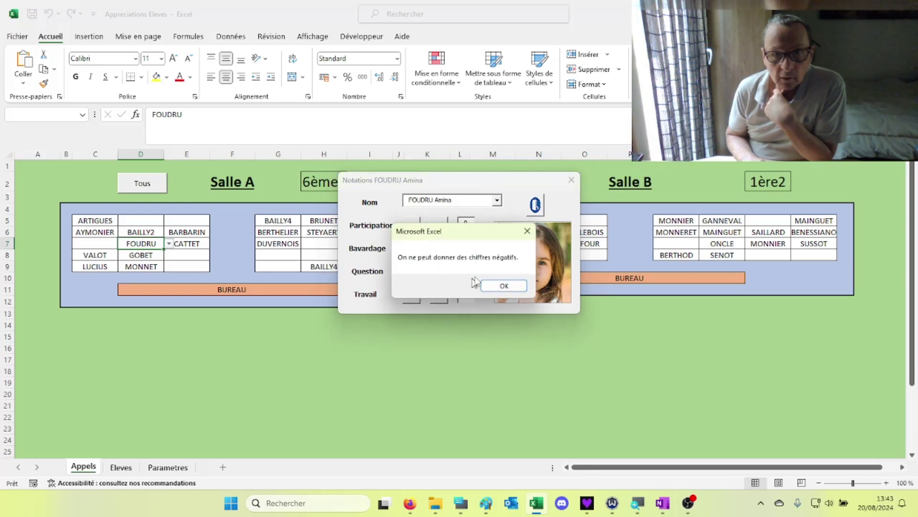
left_click(503, 287)
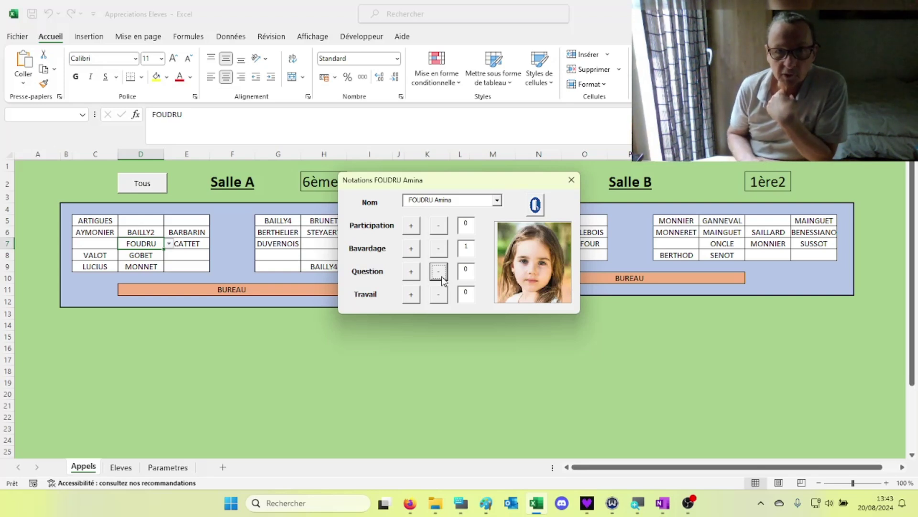
left_click(535, 205)
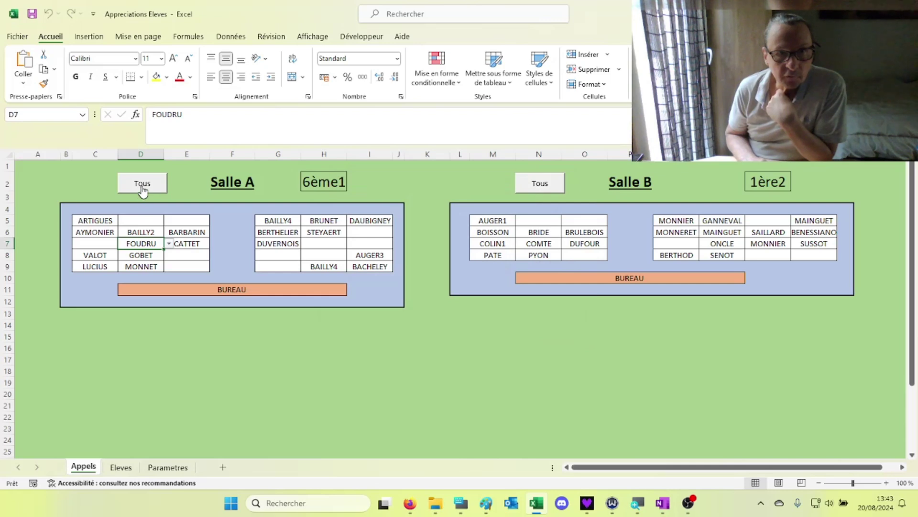
From Salle A's photo view, set Bavardage to 2 and Travail to 1 for the student in seat G7.
left_click(141, 185)
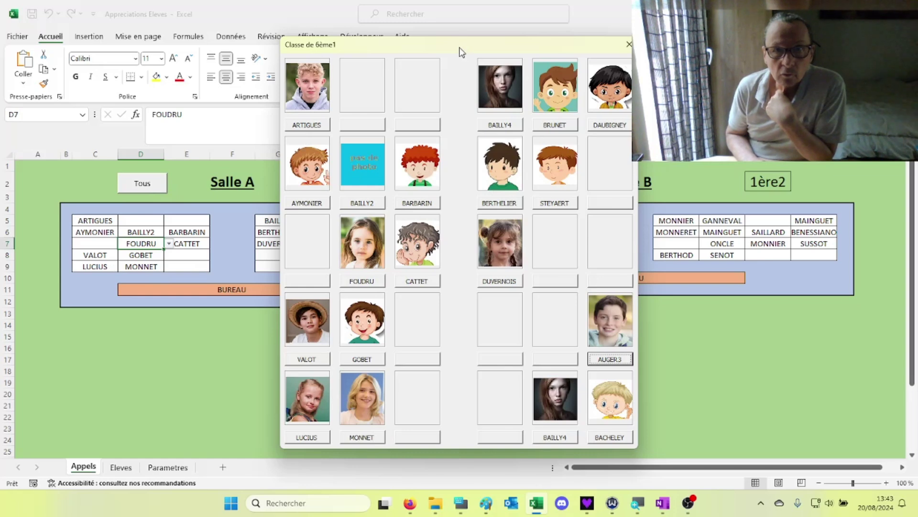
left_click_drag(460, 48, 584, 61)
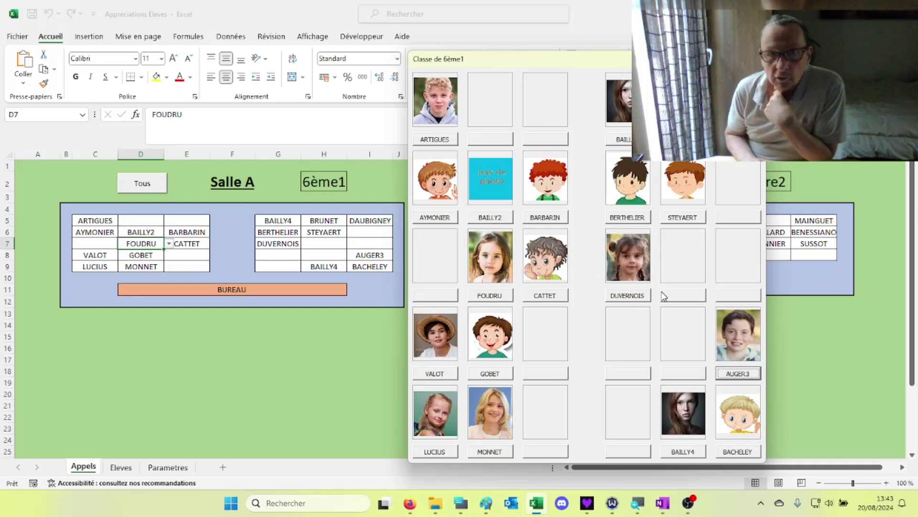
left_click(628, 295)
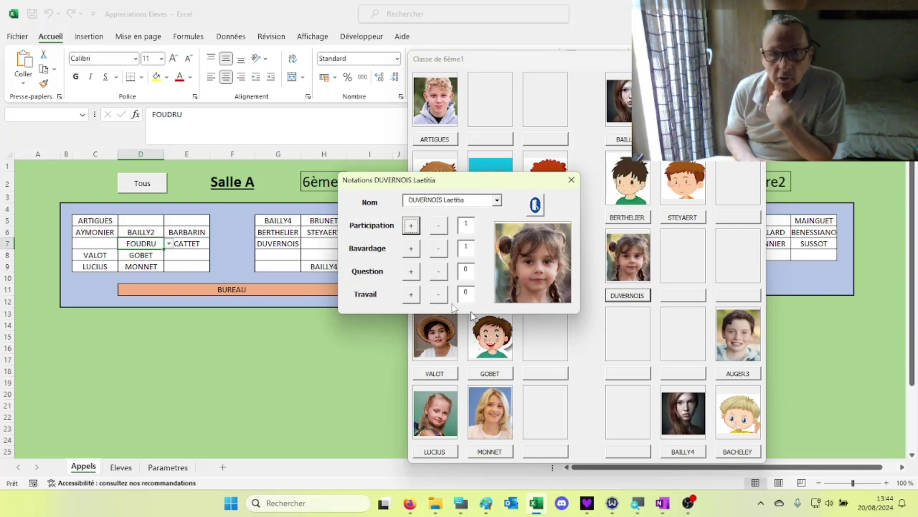
left_click(412, 249)
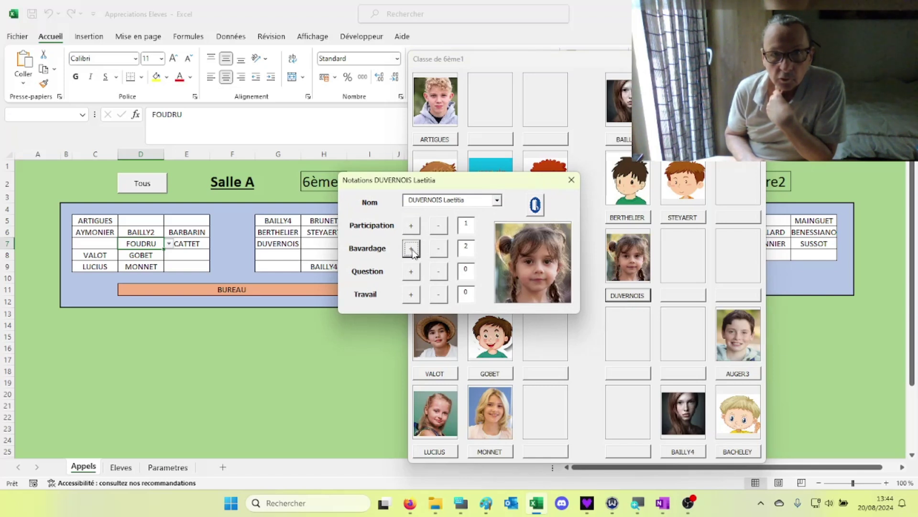
left_click(414, 298)
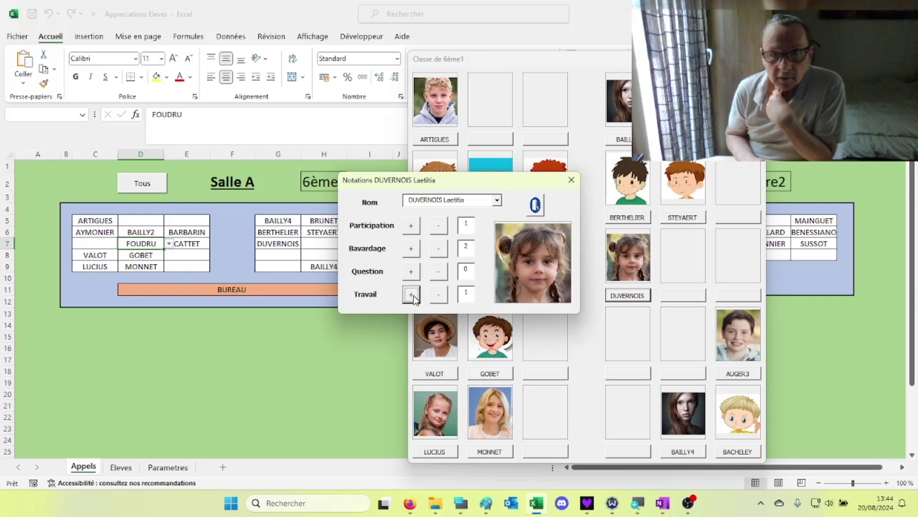
left_click(536, 205)
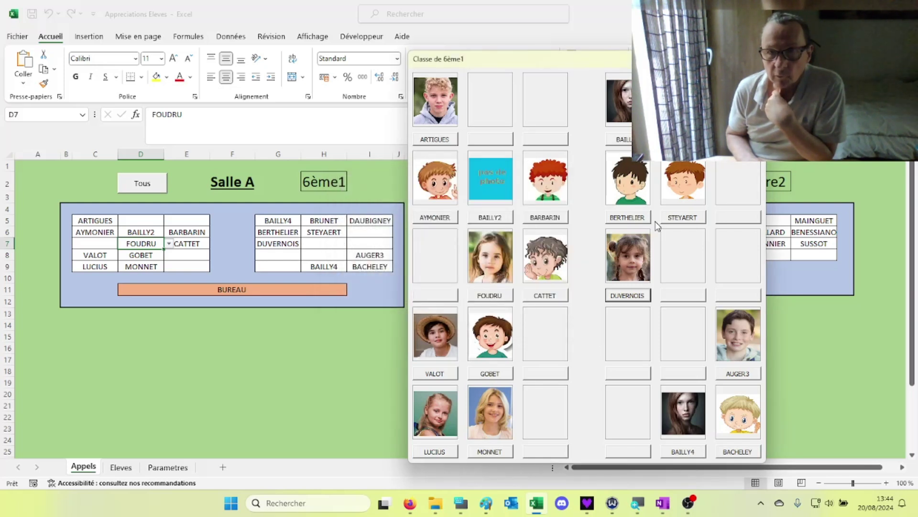
Enable the Fermeture formulaires option on the Parametres sheet.
left_click(175, 469)
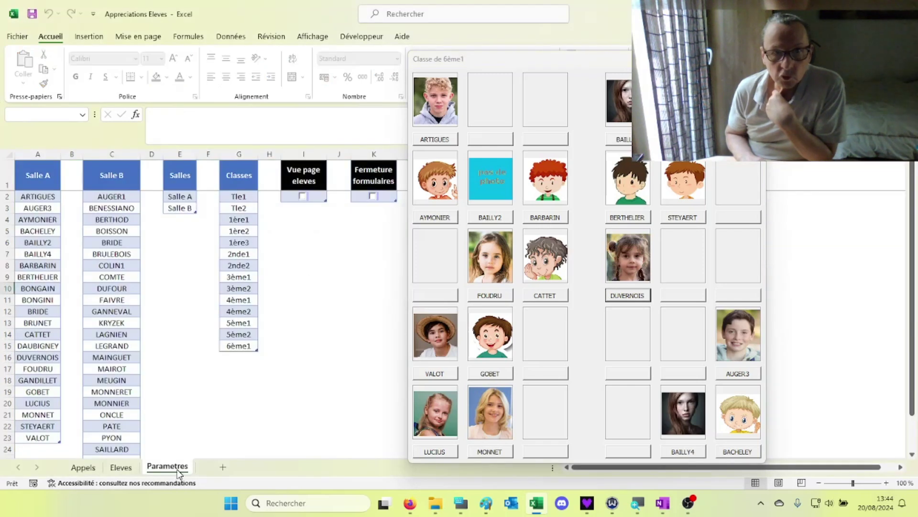
left_click(372, 195)
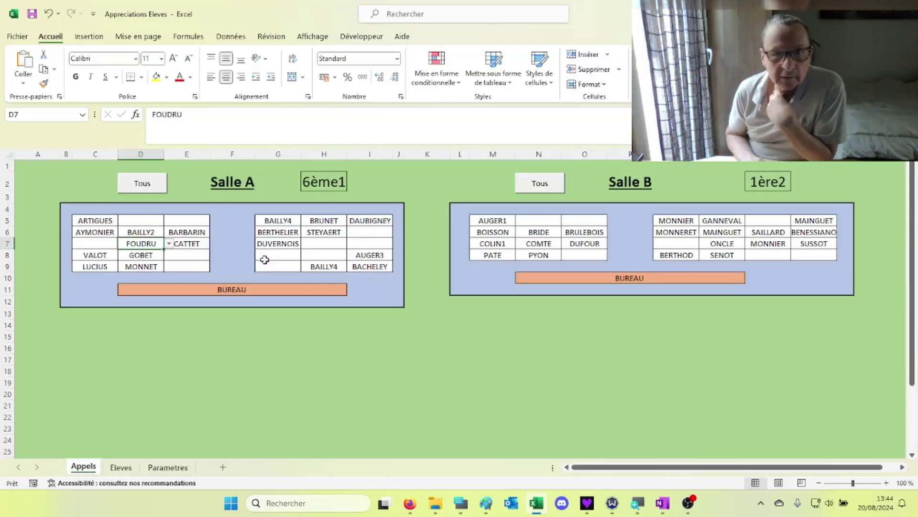
From Salle A's photo view, set Question to 1 for the student in seat D8.
left_click(145, 190)
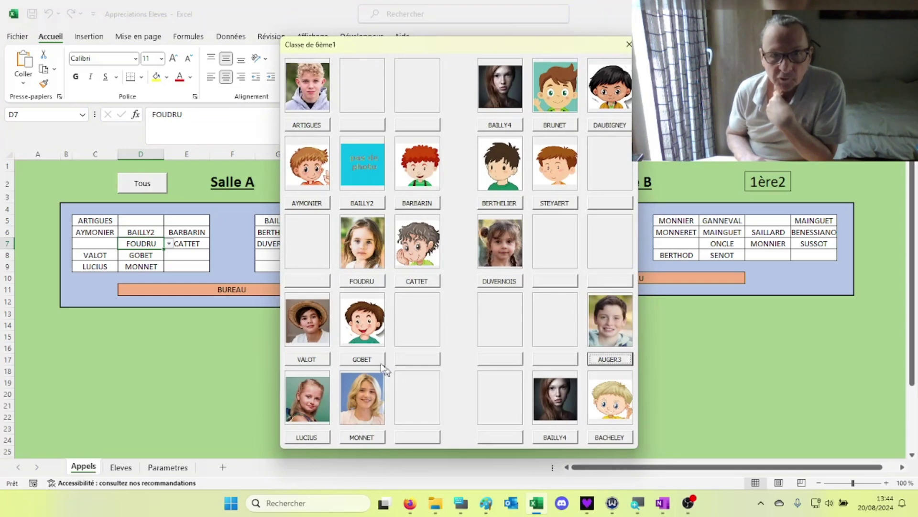
left_click(366, 359)
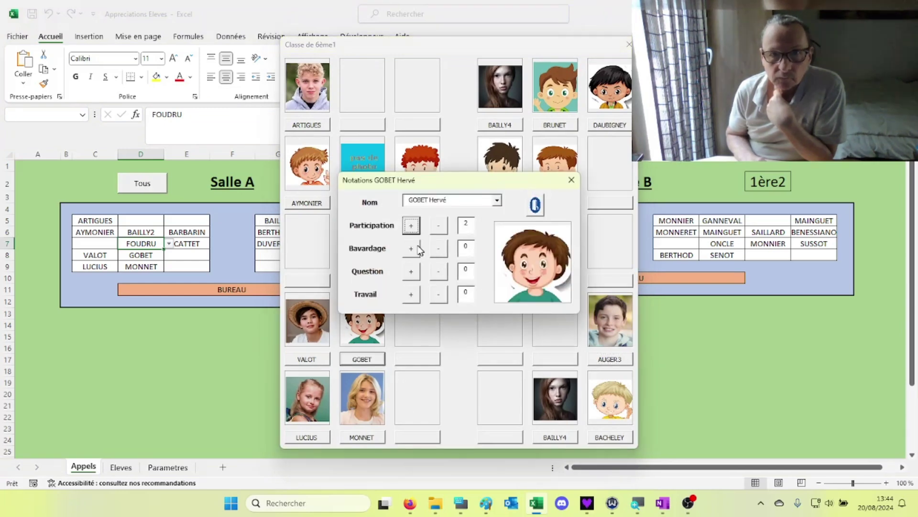
left_click(408, 277)
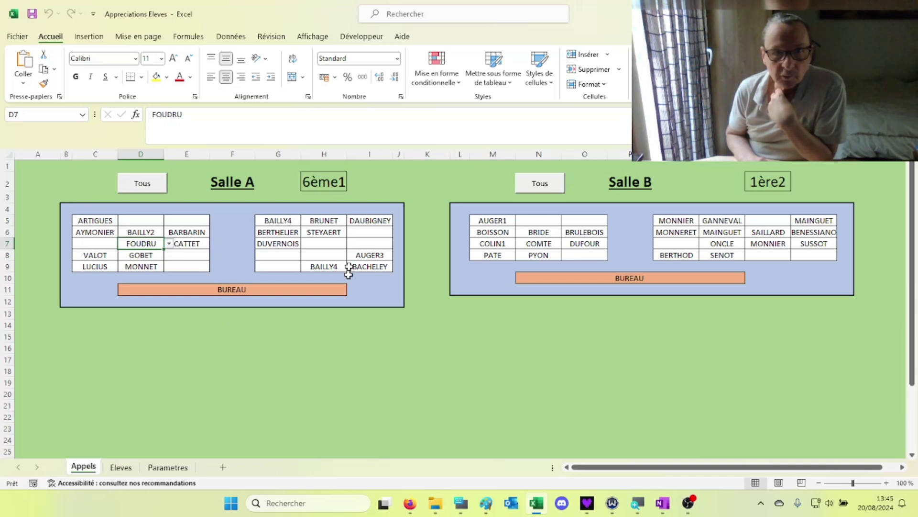
left_click(369, 358)
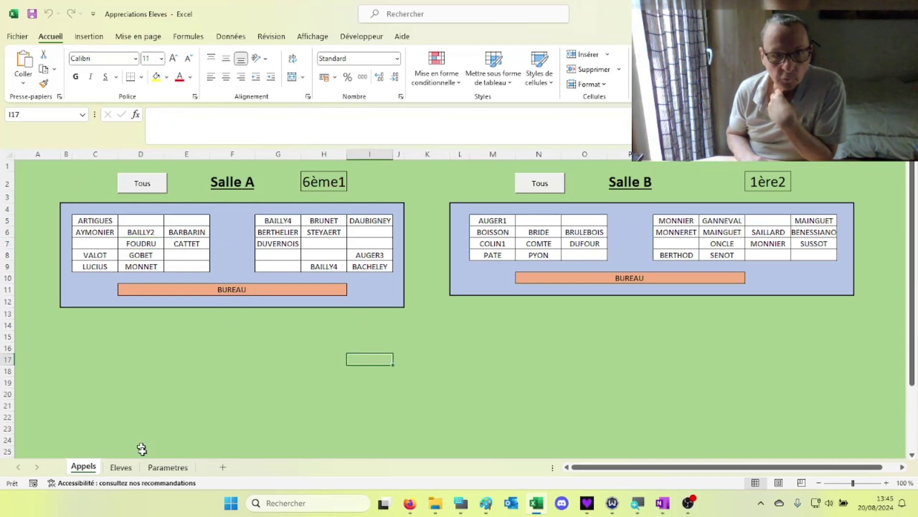
View the 6ème1 class photos from the Eleves table and the rating form of the student in row 275.
left_click(167, 467)
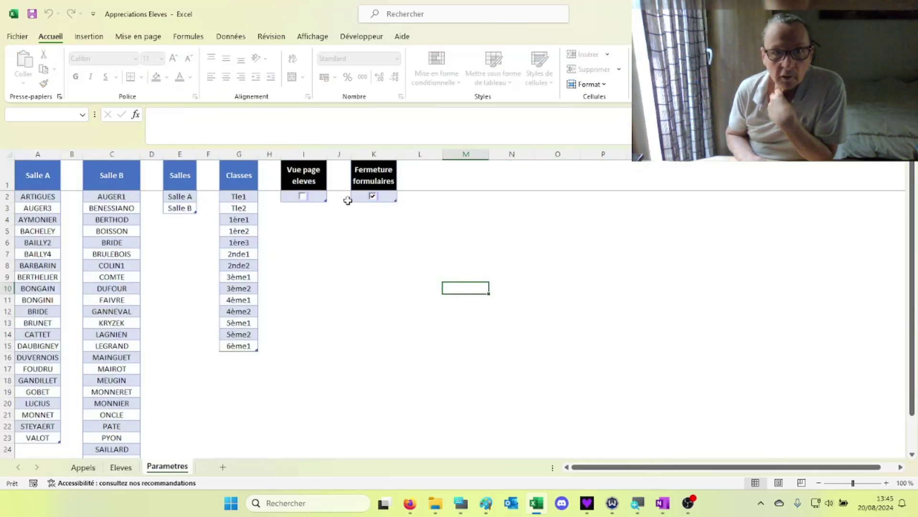
left_click(122, 467)
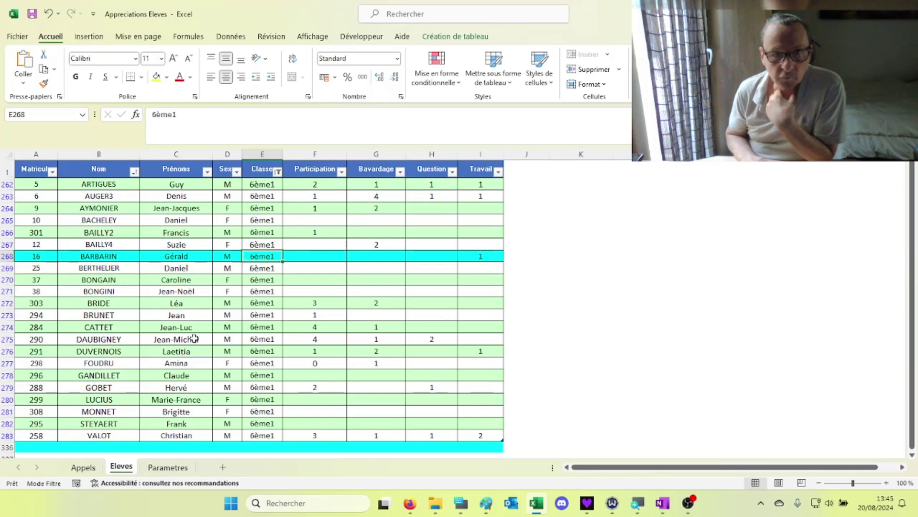
double_click(257, 281)
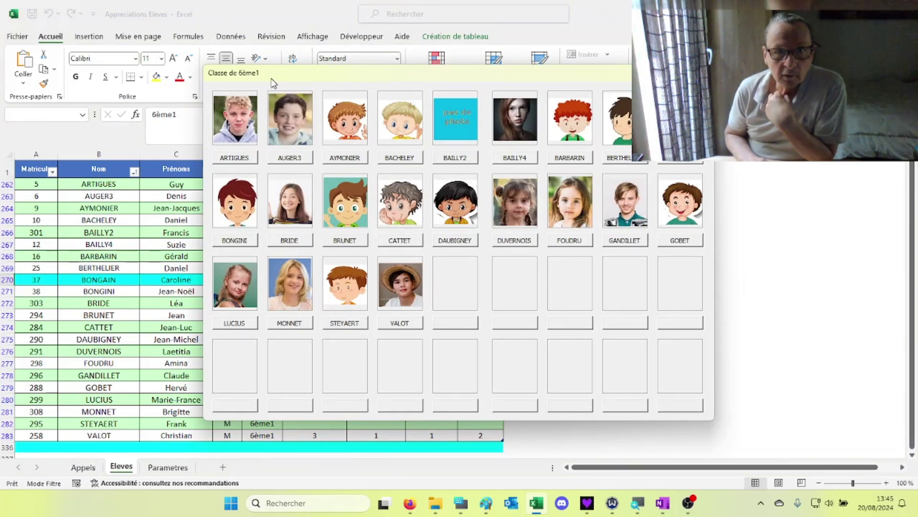
left_click_drag(276, 84, 364, 98)
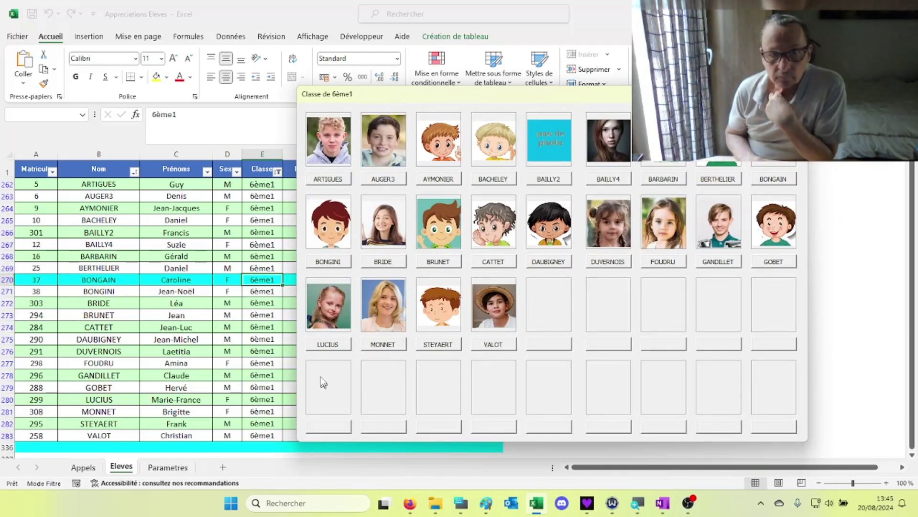
left_click(550, 266)
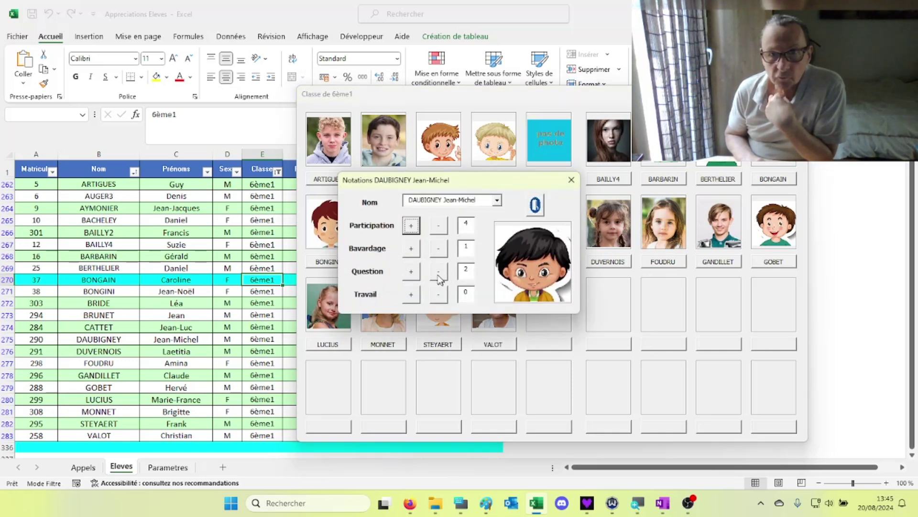
left_click(535, 207)
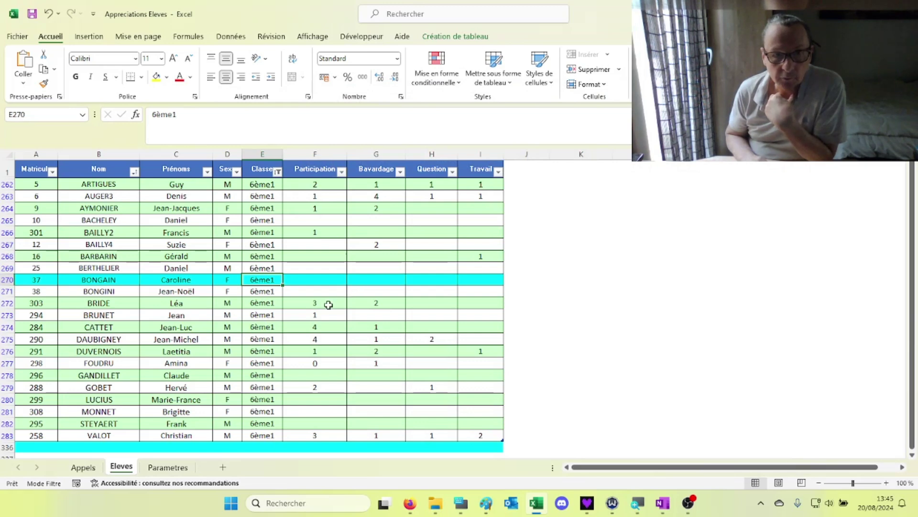
Enable the Vue page eleves option on the Parametres sheet.
left_click(85, 467)
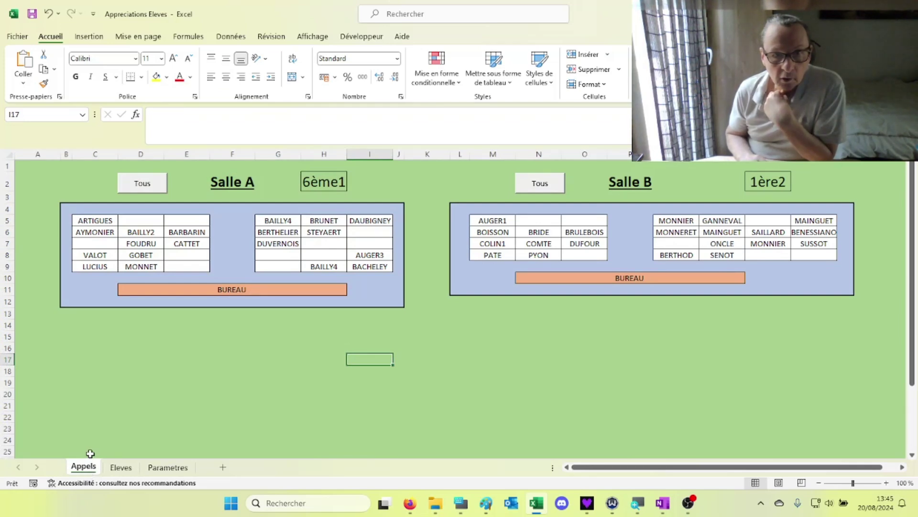
left_click(172, 467)
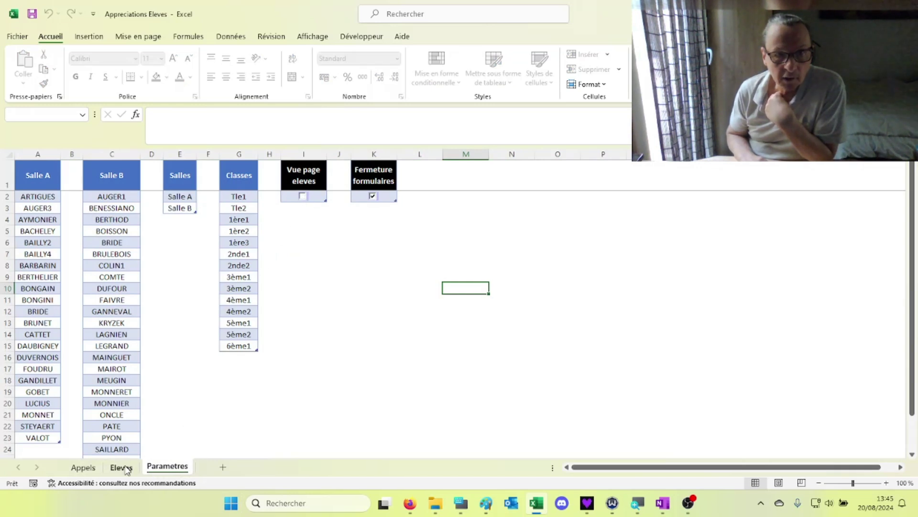
left_click(302, 196)
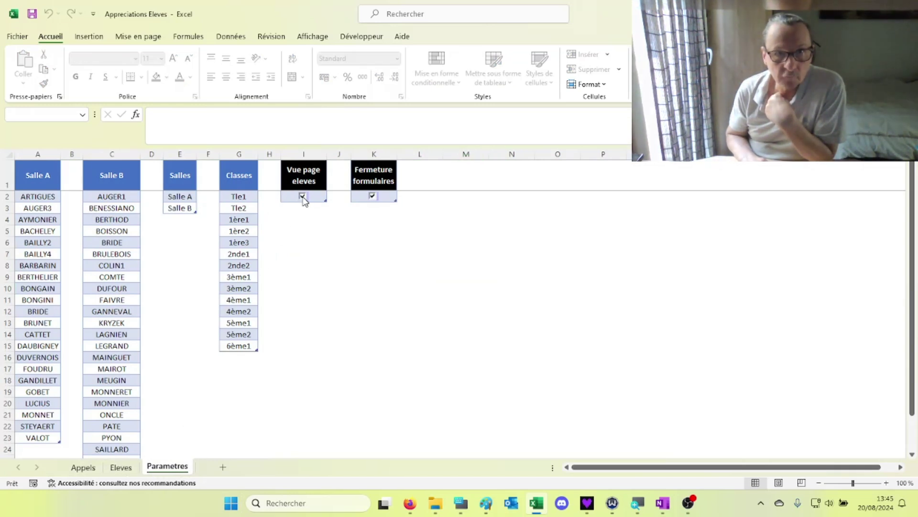
From Salle A's seating plan on the Appels sheet, set Question to 1 for the student in seat G7.
left_click(122, 467)
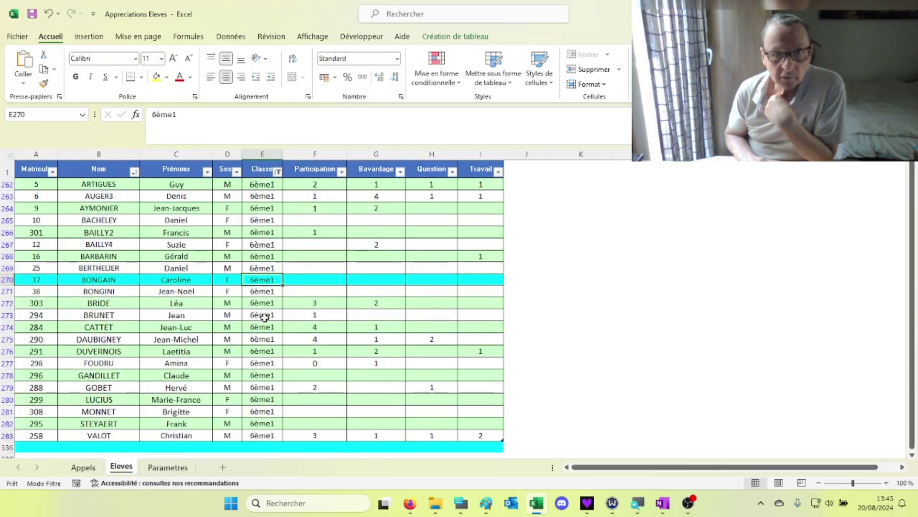
left_click(85, 467)
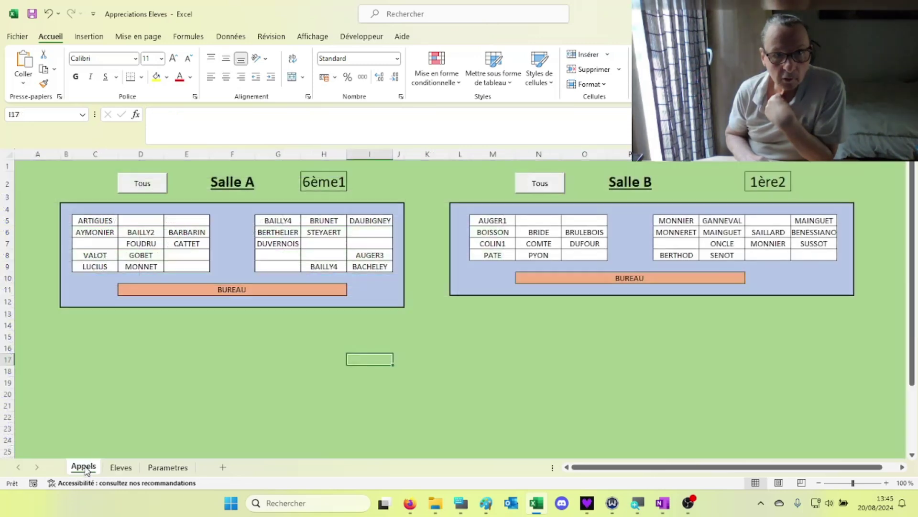
left_click(287, 245)
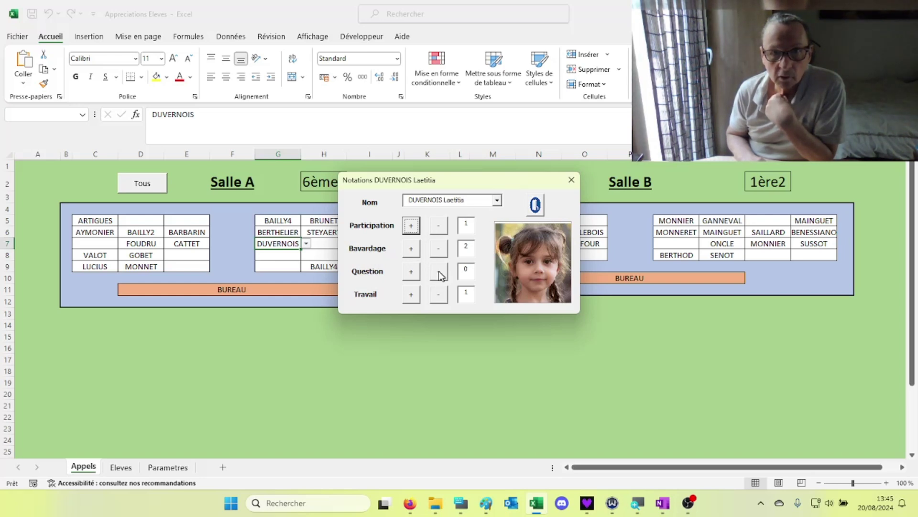
left_click(415, 277)
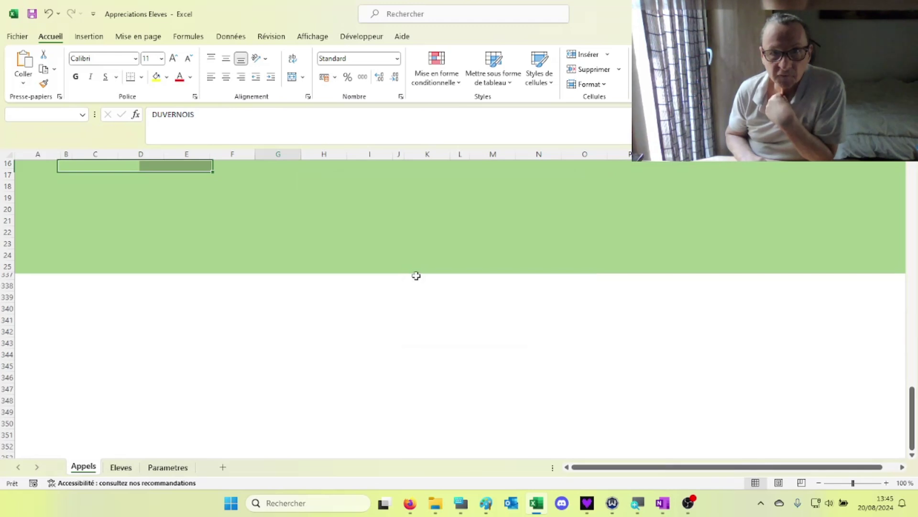
scroll(342, 215, "up", 2)
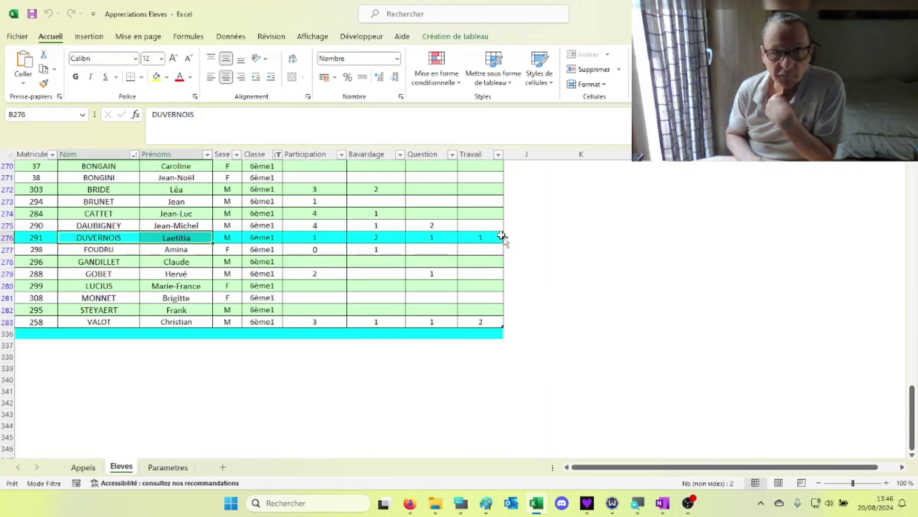
Regenerate Salle A's dropdown list for class 6ème1 on the Appels sheet and check the names offered in seat H6.
left_click(93, 470)
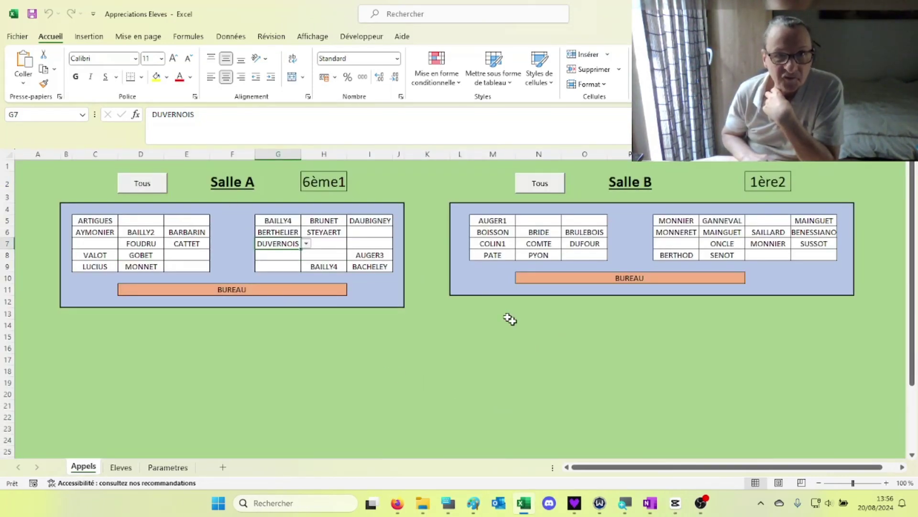
left_click(324, 184)
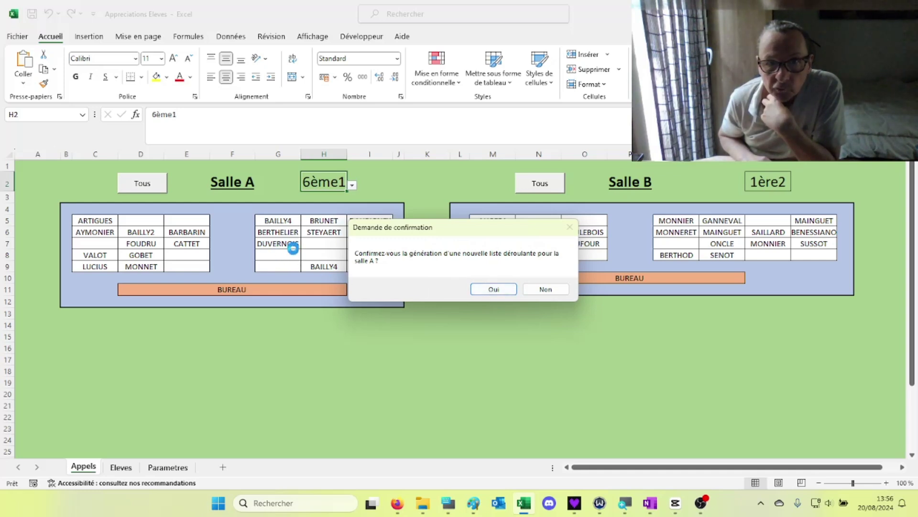
left_click(493, 289)
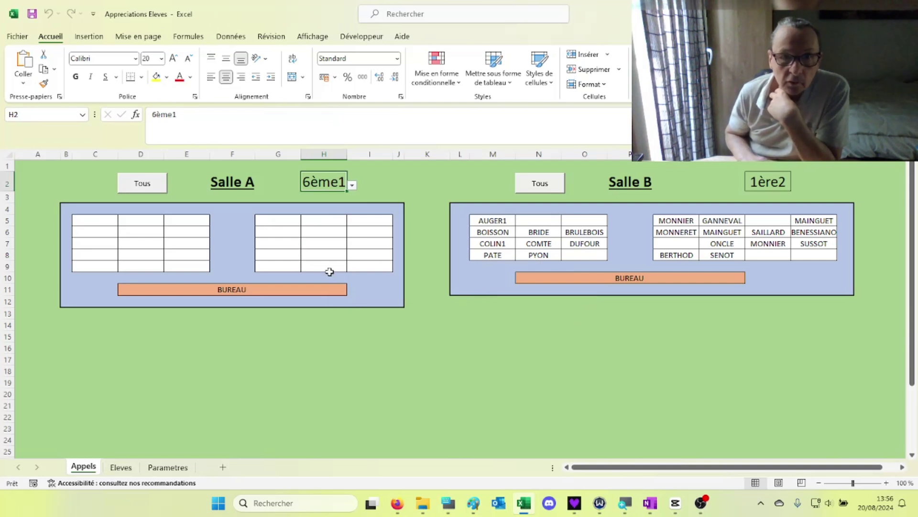
left_click(312, 233)
left_click(353, 233)
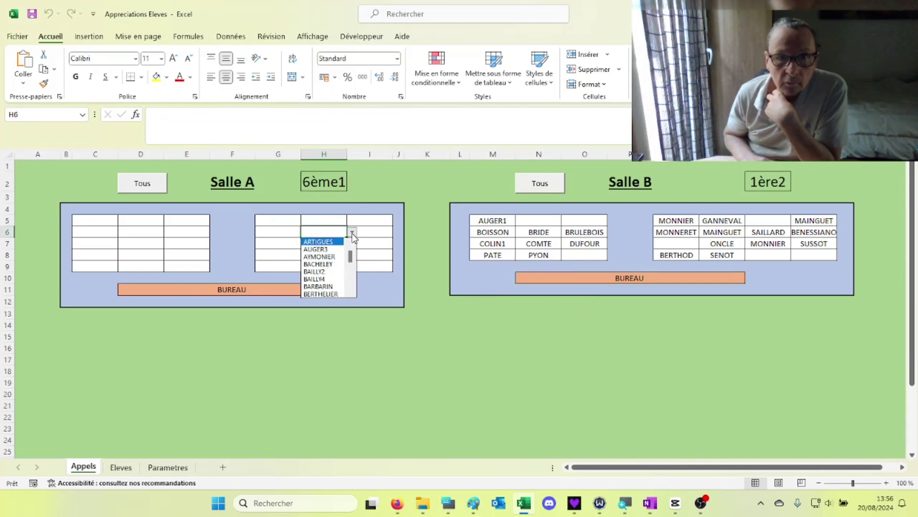
left_click(353, 233)
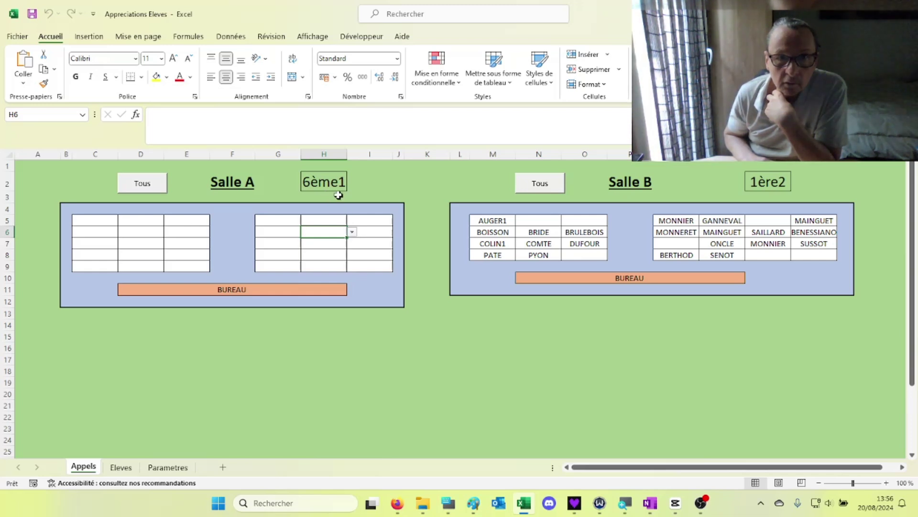
Change Salle A's class to 4ème1, declining the generation of a new dropdown list for 6ème1.
left_click(335, 179)
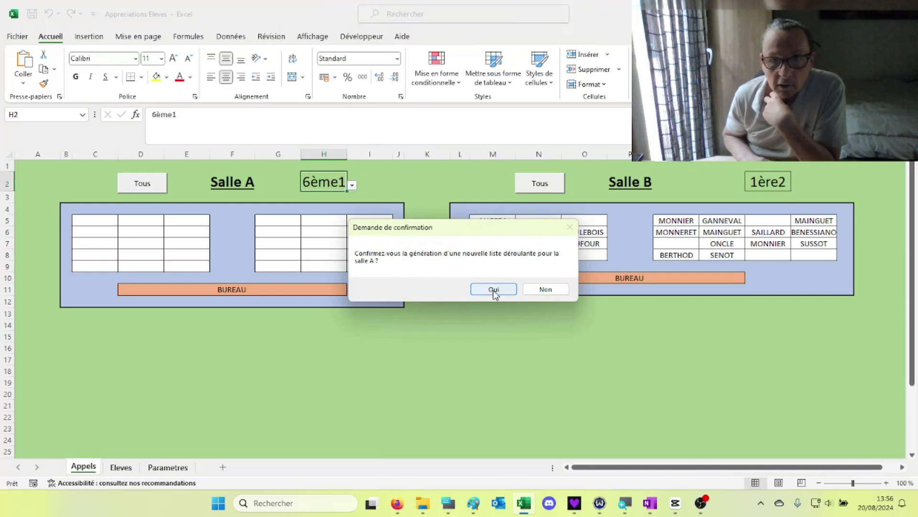
left_click(544, 289)
left_click(353, 187)
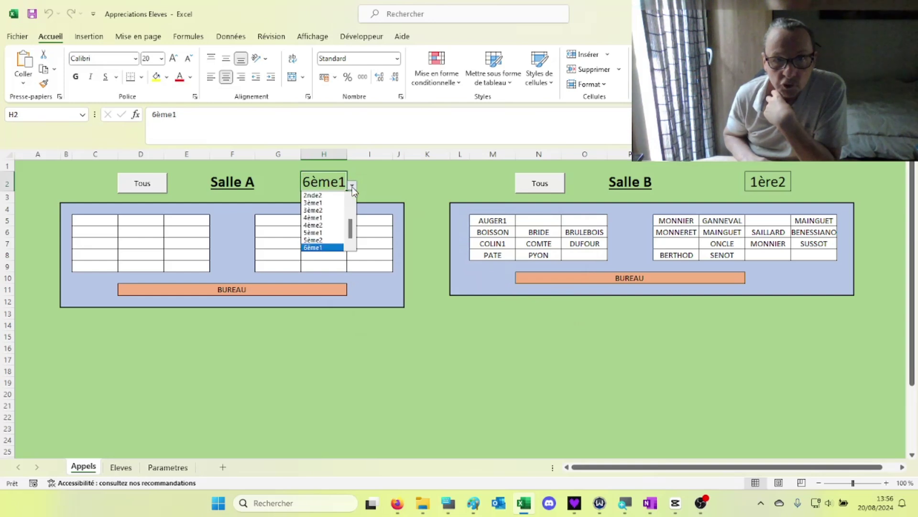
left_click(334, 219)
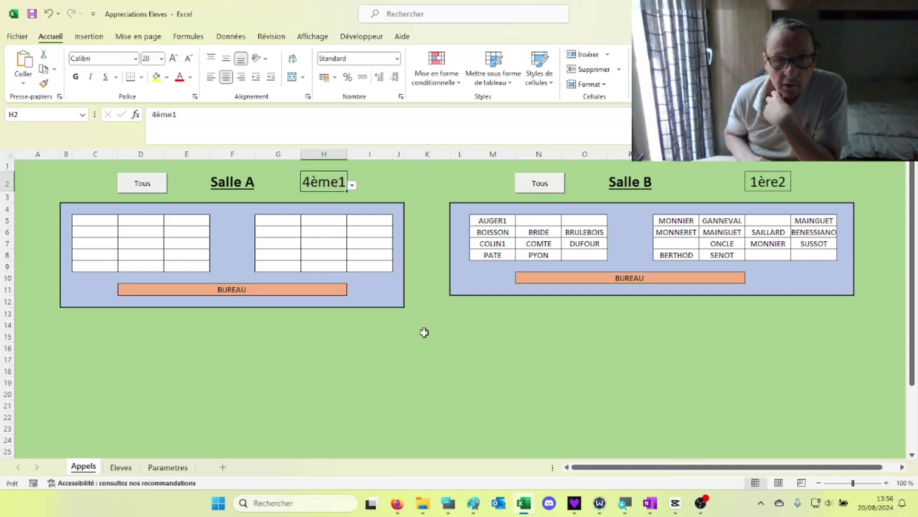
Generate Salle A's new dropdown list for class 4ème1 and view the names offered in seat G5.
left_click(412, 337)
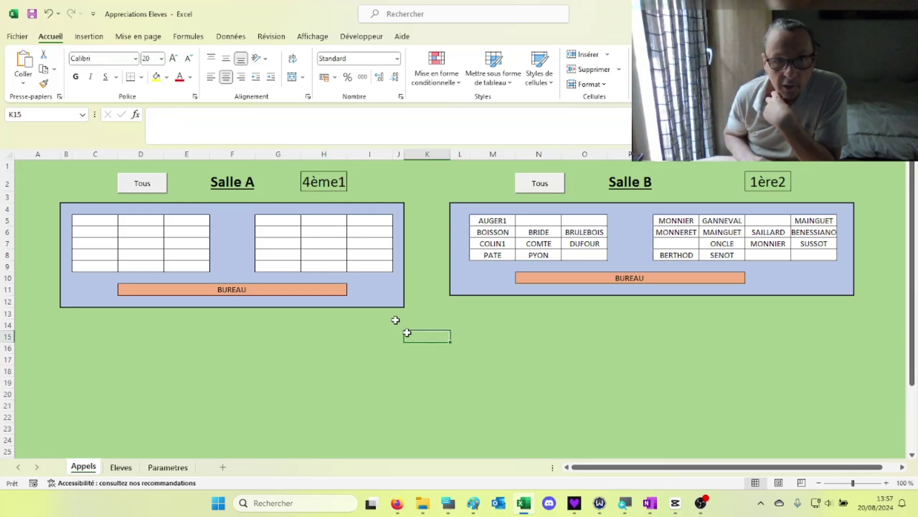
left_click(321, 182)
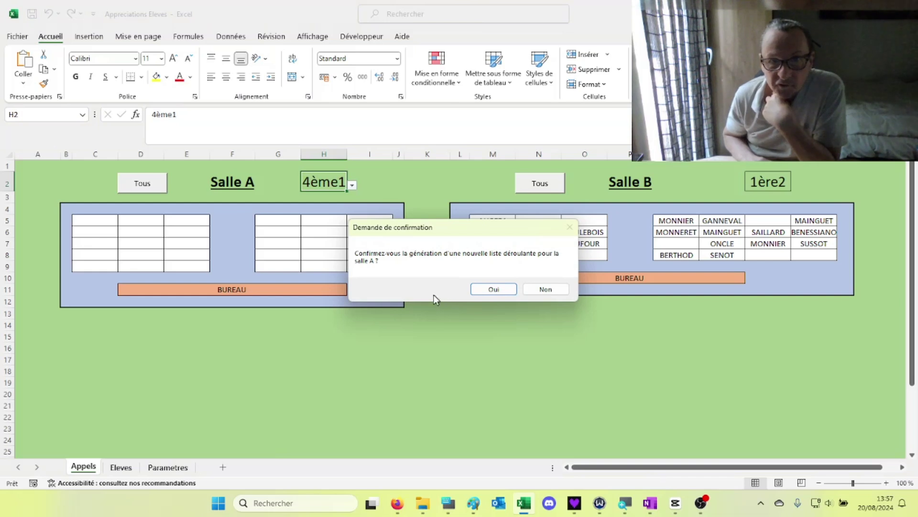
left_click(494, 290)
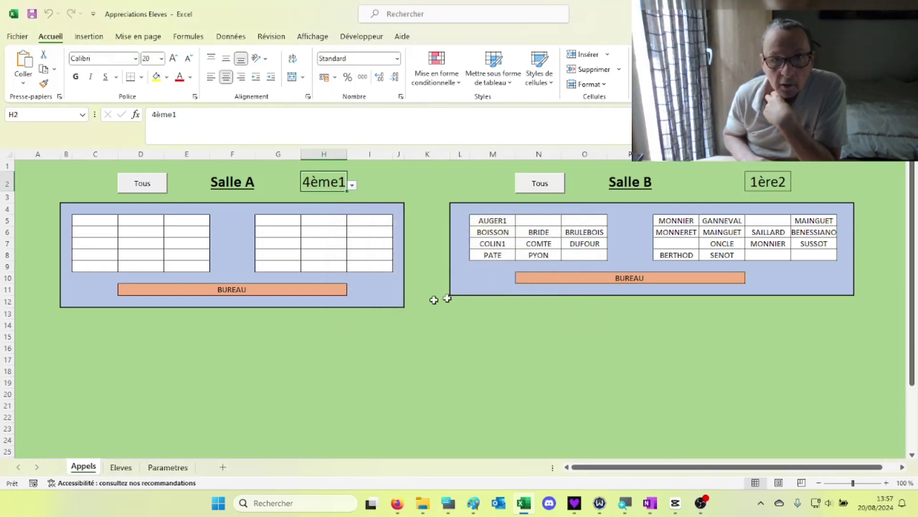
left_click(292, 221)
left_click(306, 222)
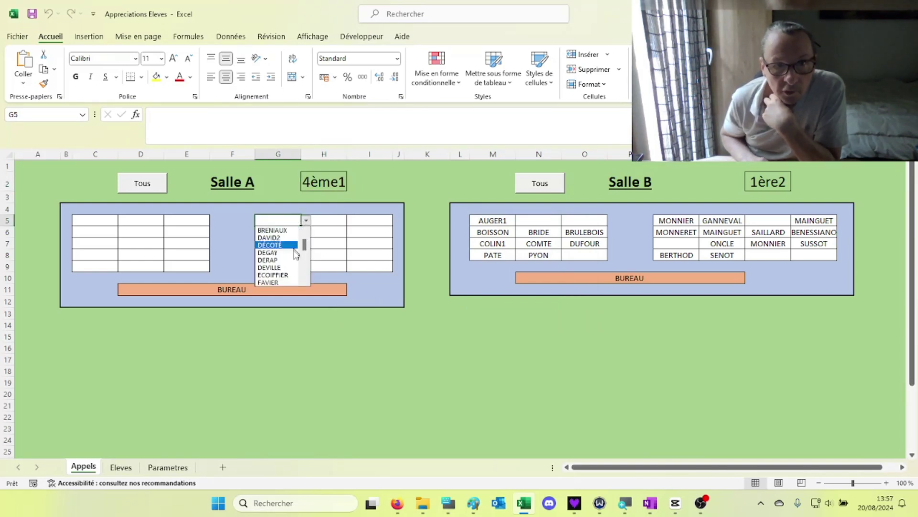
Filter the Eleves table's Classe column to show only 4ème1.
left_click(121, 474)
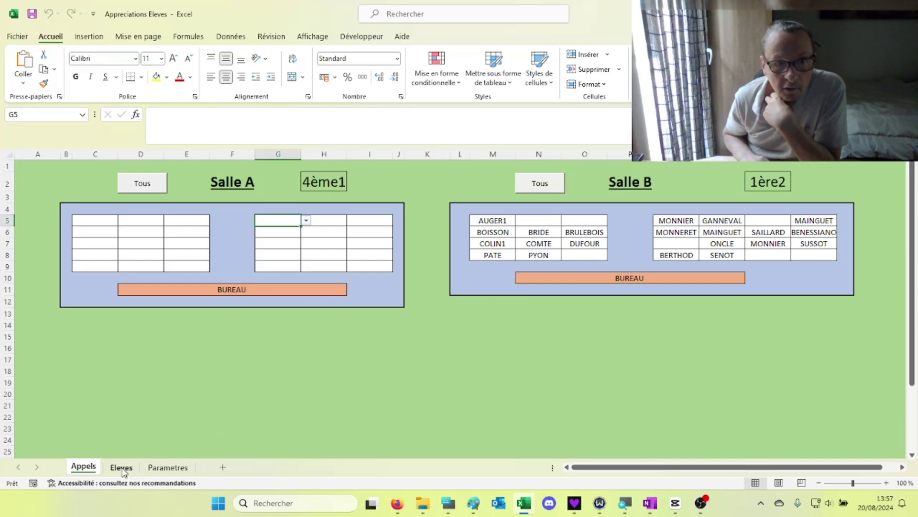
left_click(121, 467)
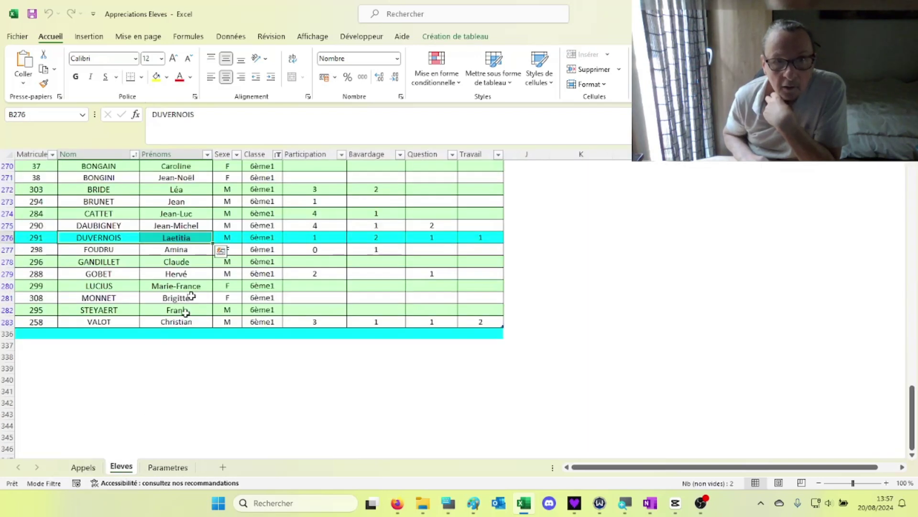
left_click(277, 155)
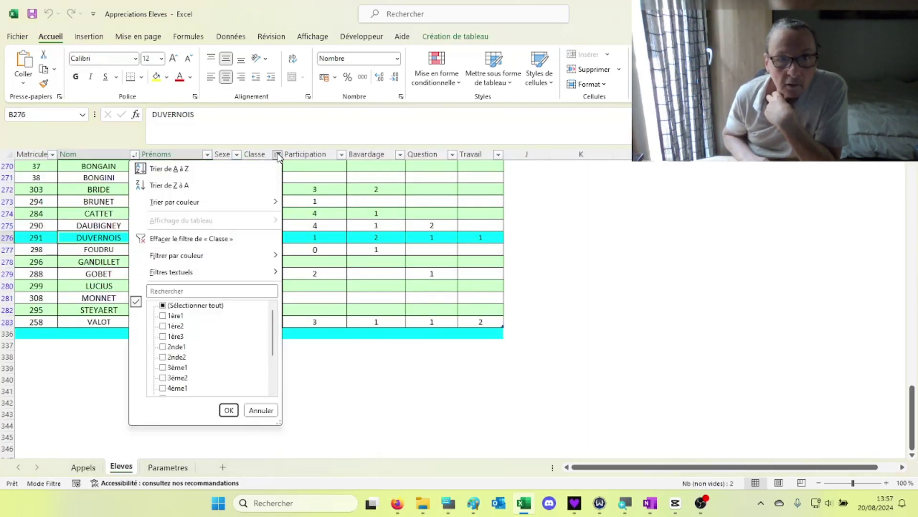
left_click(163, 306)
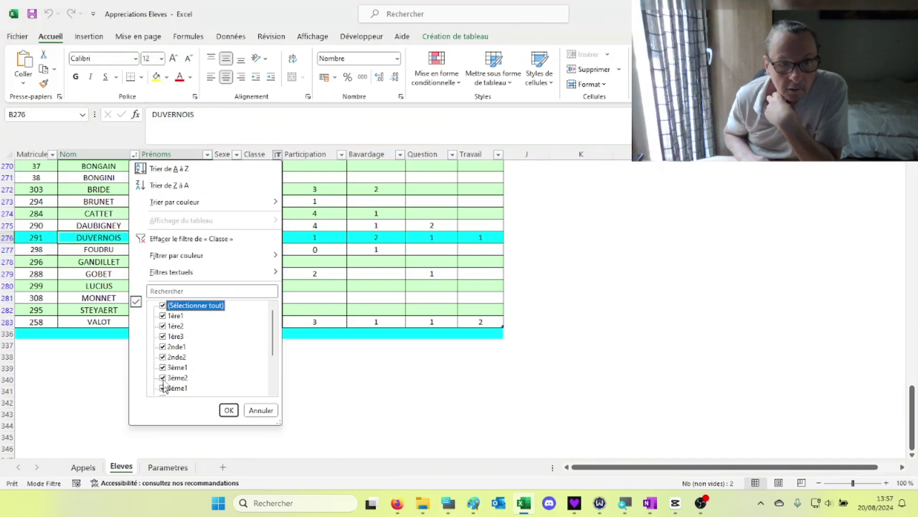
left_click(163, 305)
left_click(163, 388)
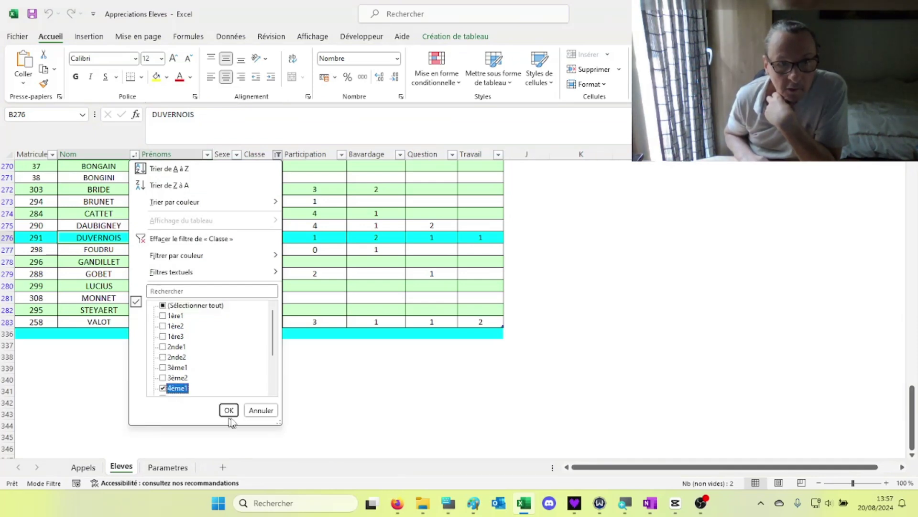
left_click(228, 410)
scroll(273, 322, "up", 8)
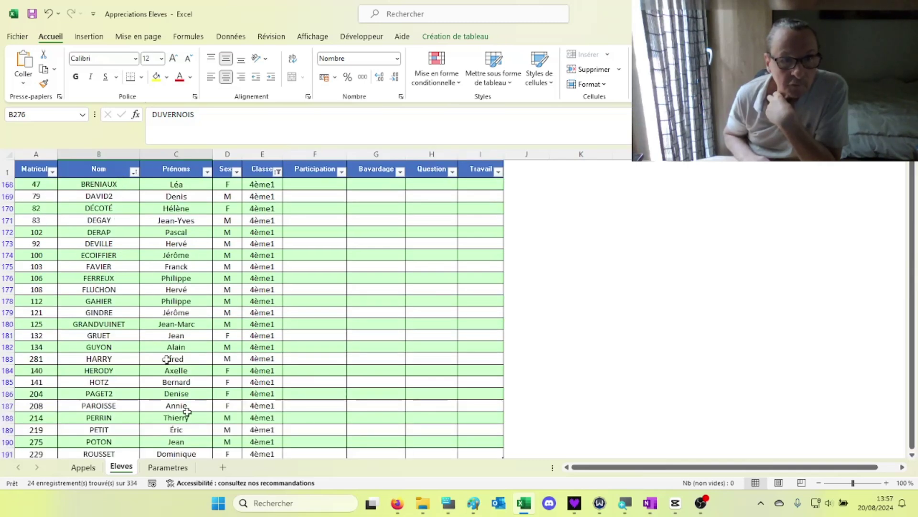
In Salle A's seating plan, assign the fourth student of the dropdown list to seat H6 and the third to seat E7.
left_click(83, 467)
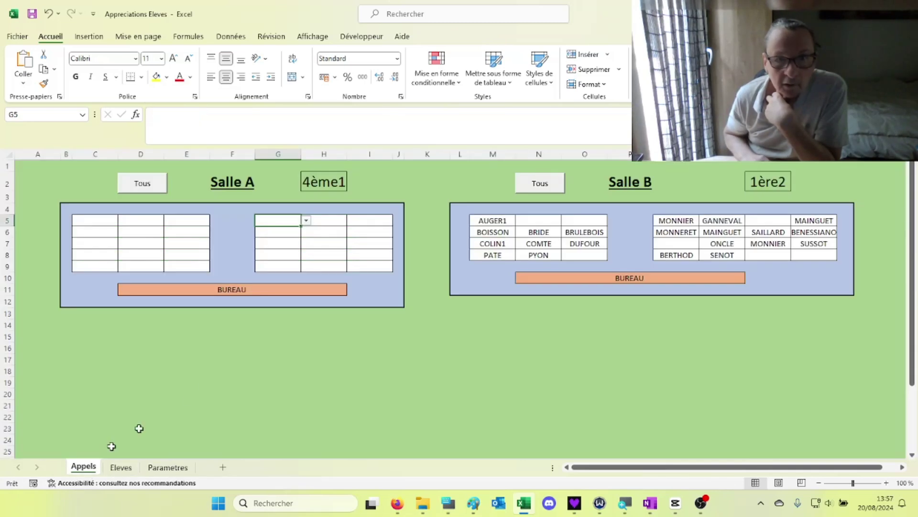
left_click(323, 233)
left_click(353, 233)
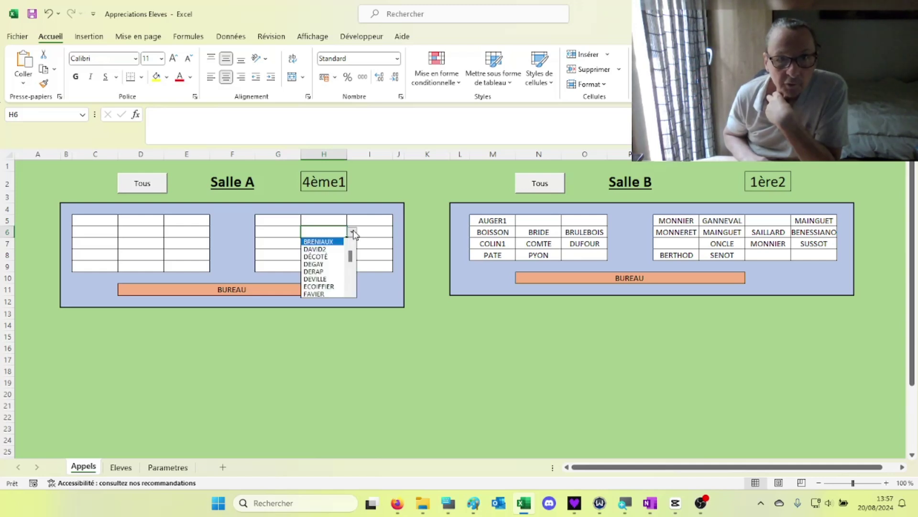
left_click(330, 264)
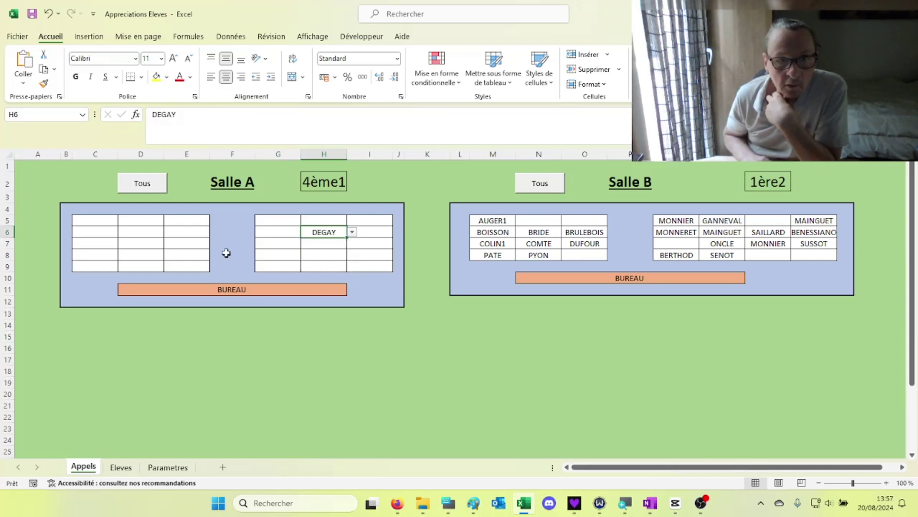
left_click(196, 244)
left_click(214, 245)
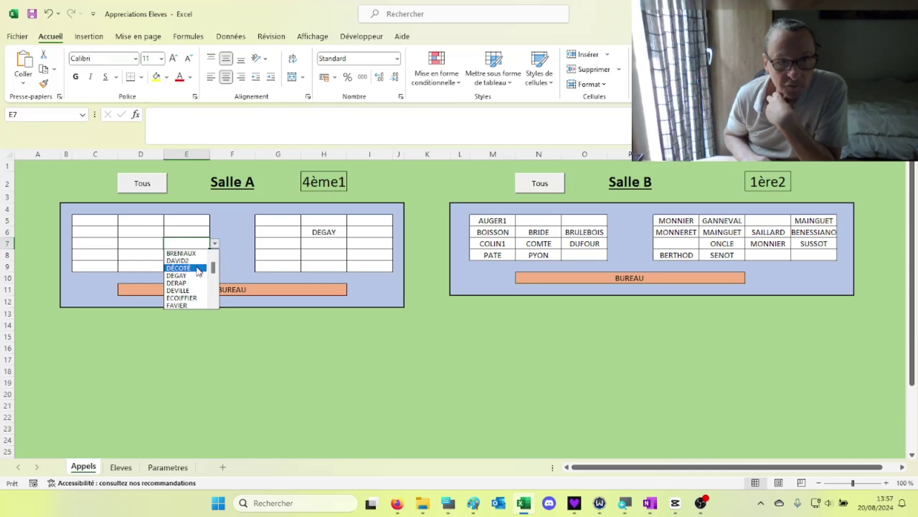
left_click(196, 266)
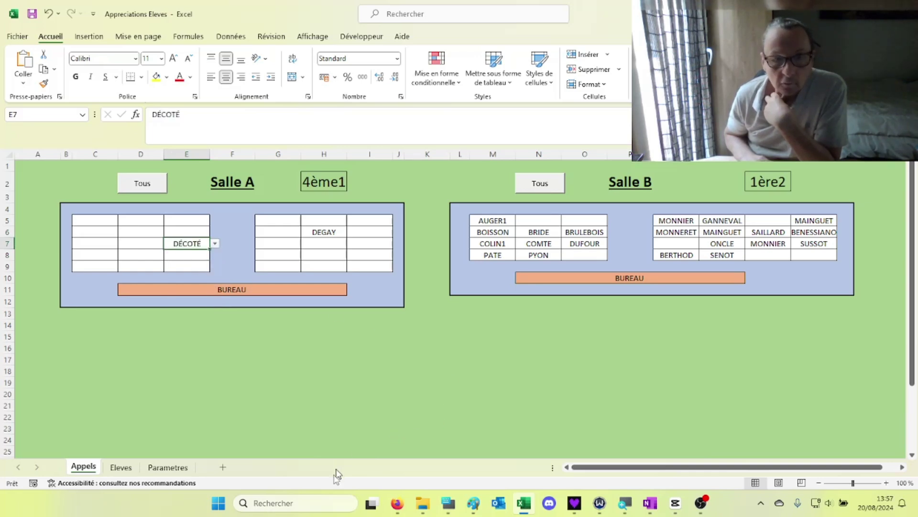